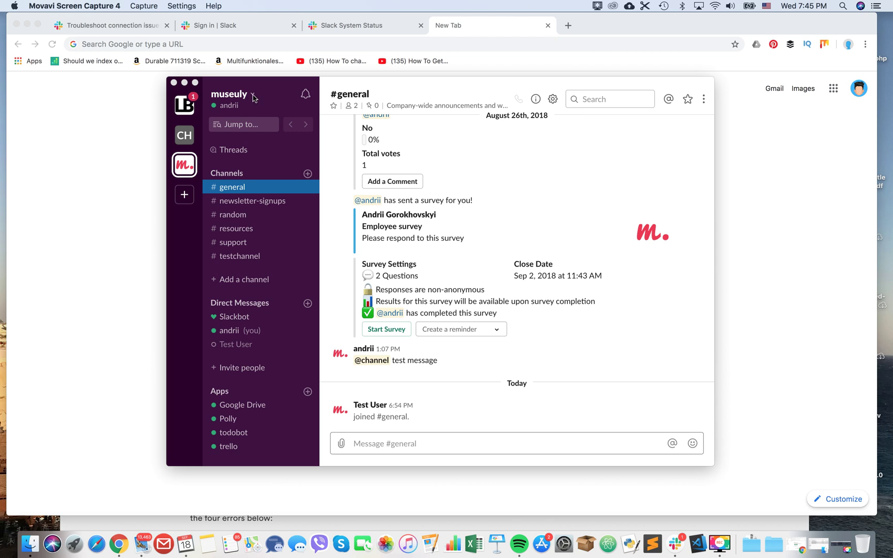
Bring the Slack desktop window for the museuly workspace into focus.
{"action": "left_click", "coordinate": [252, 98]}
Open Workspace settings from the museuly workspace menu's Administration options.
{"action": "left_click", "coordinate": [252, 97]}
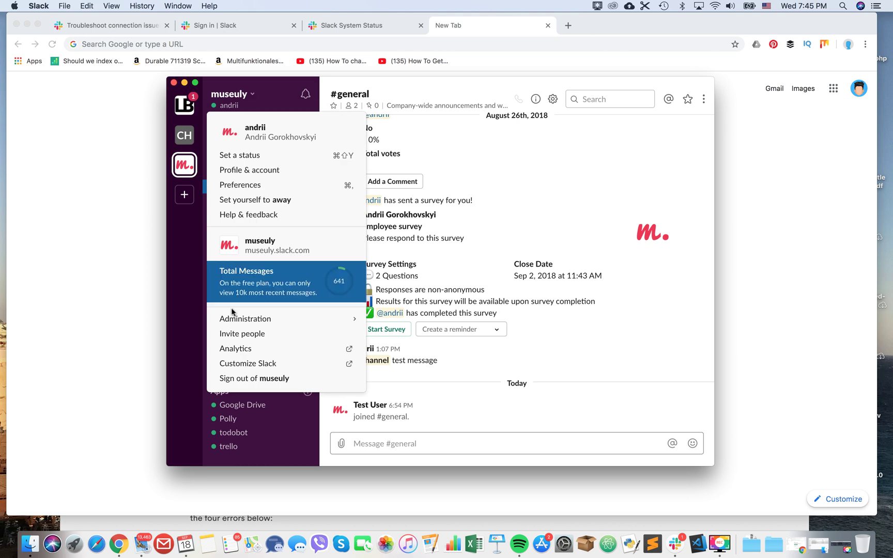
{"action": "mouse_move", "coordinate": [286, 318]}
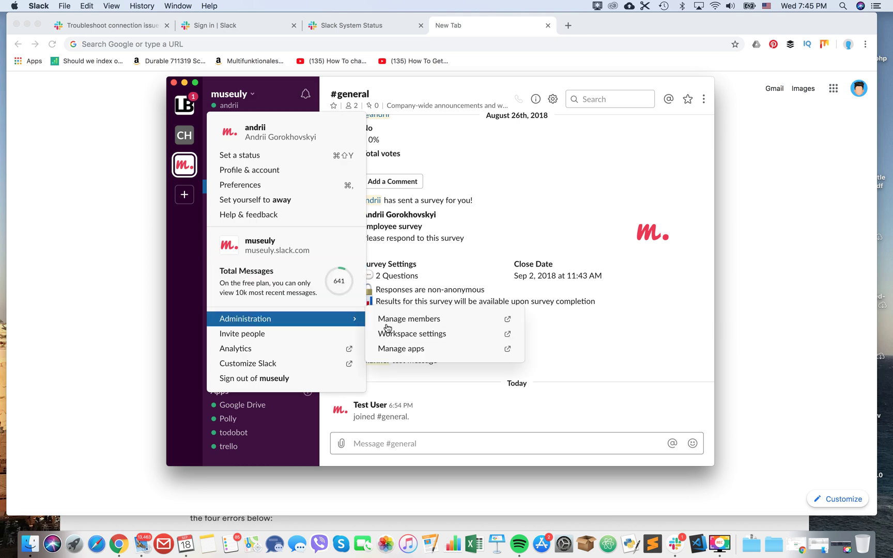
{"action": "left_click", "coordinate": [400, 338]}
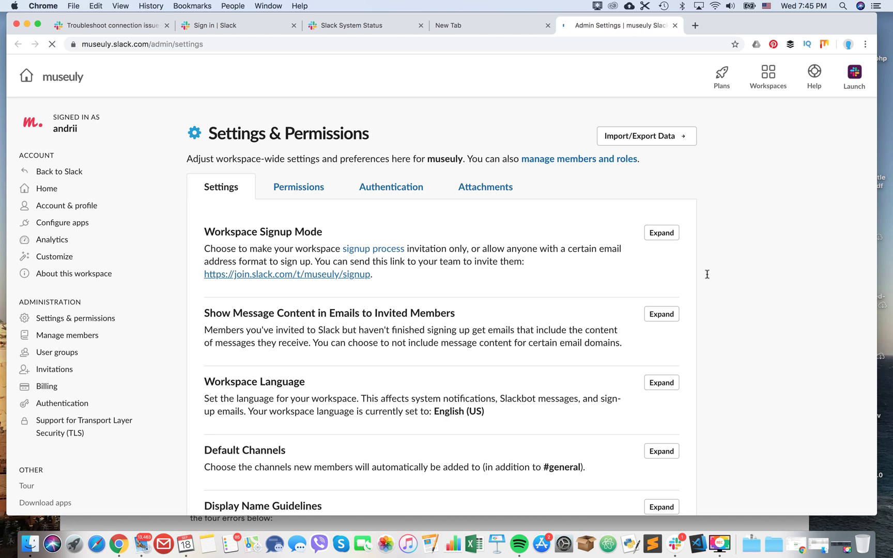
{"action": "scroll", "coordinate": [707, 277], "scroll_direction": "down", "scroll_amount": 2}
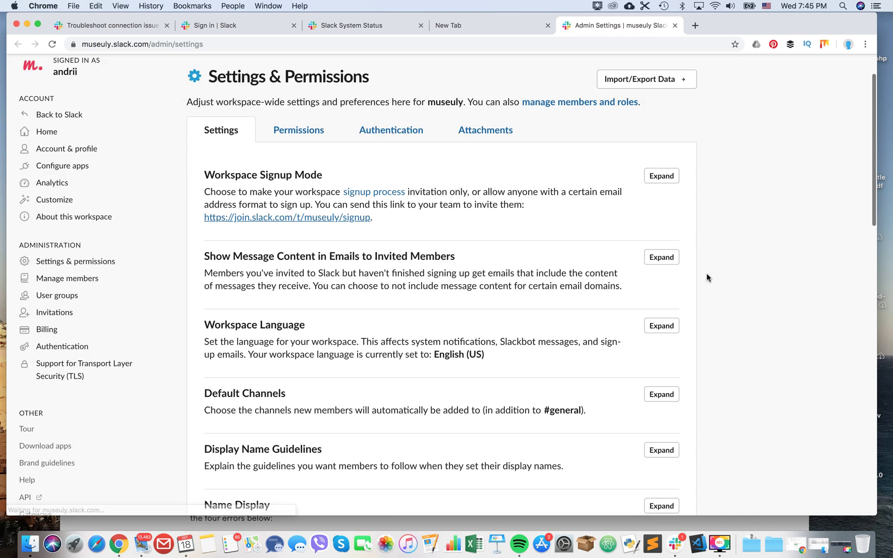
{"action": "scroll", "coordinate": [707, 274], "scroll_direction": "down", "scroll_amount": 2}
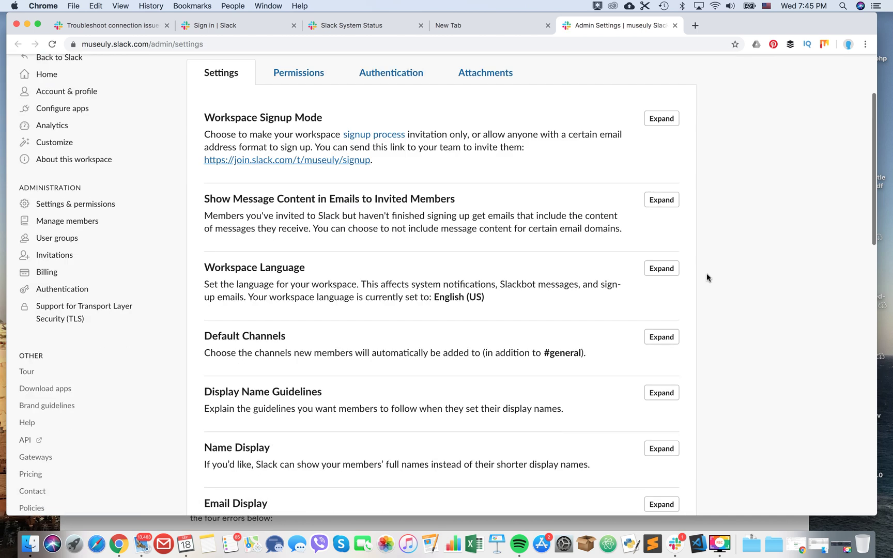
{"action": "scroll", "coordinate": [707, 277], "scroll_direction": "down", "scroll_amount": 10}
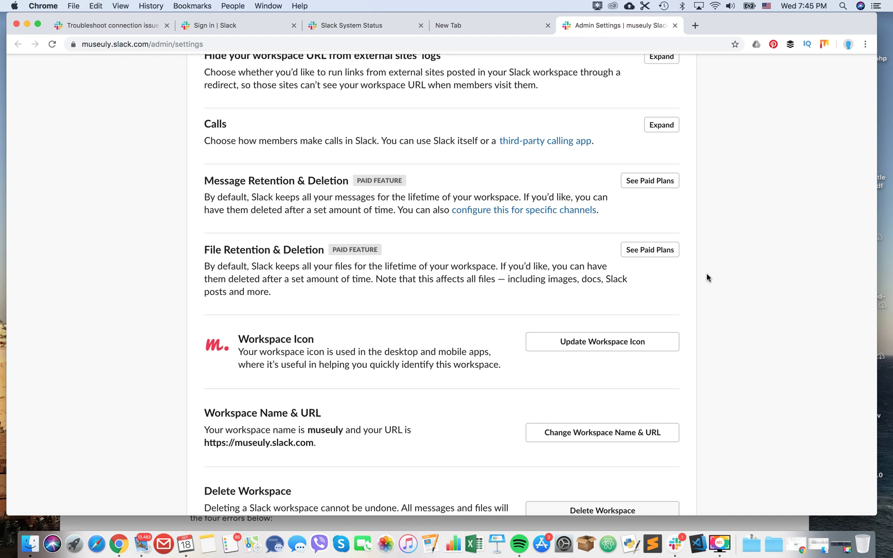
{"action": "scroll", "coordinate": [707, 277], "scroll_direction": "down", "scroll_amount": 3}
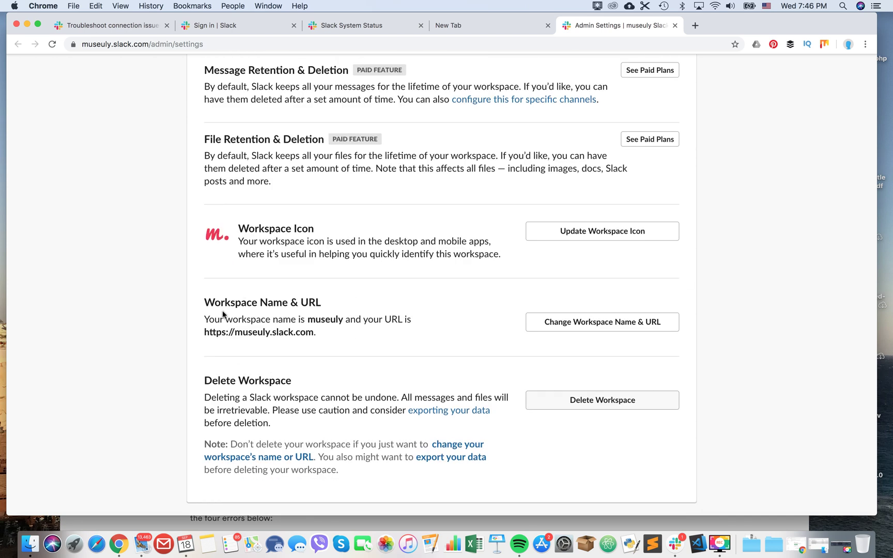
Edit the Workspace Name field, cutting 'museuly' down to 'mus' without saving.
{"action": "left_click", "coordinate": [590, 322]}
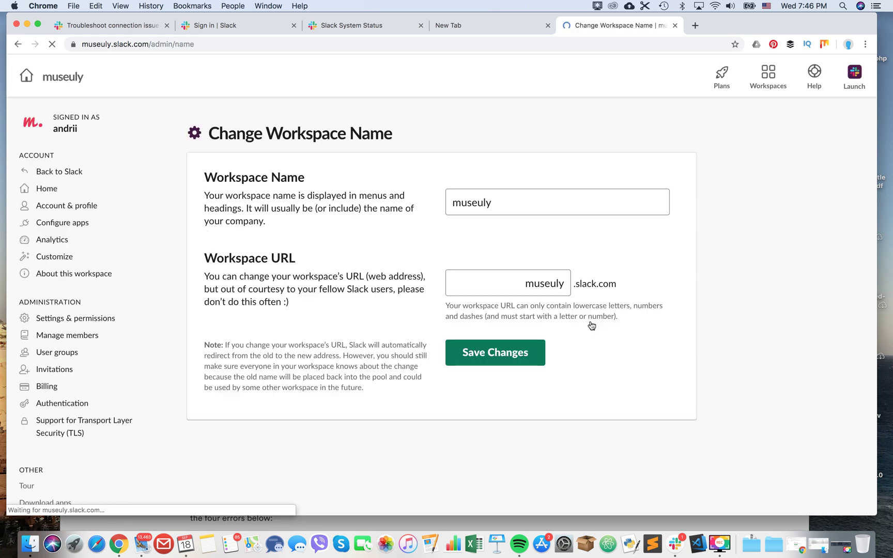
{"action": "left_click", "coordinate": [518, 209]}
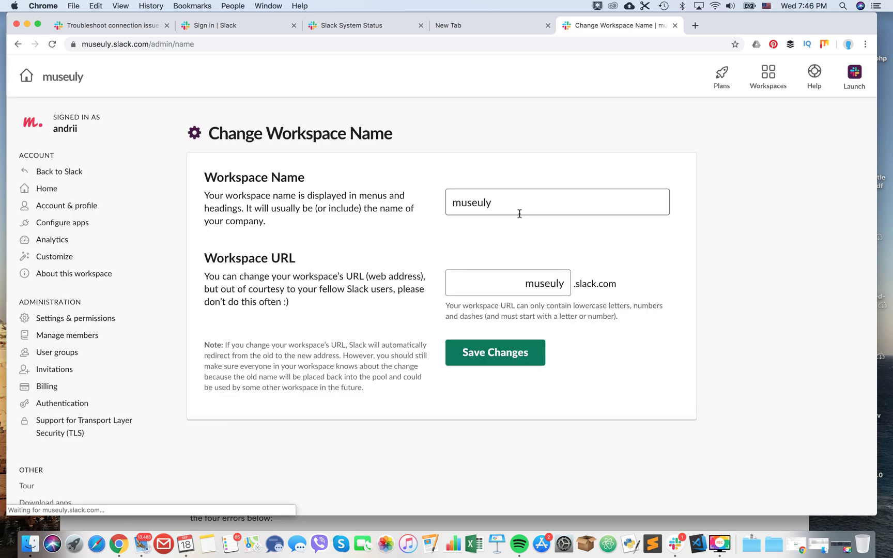
{"action": "key", "text": "BackSpace"}
{"action": "key", "text": "BackSpace"}
{"action": "key", "text": "BackSpace"}
{"action": "key", "text": "BackSpace"}
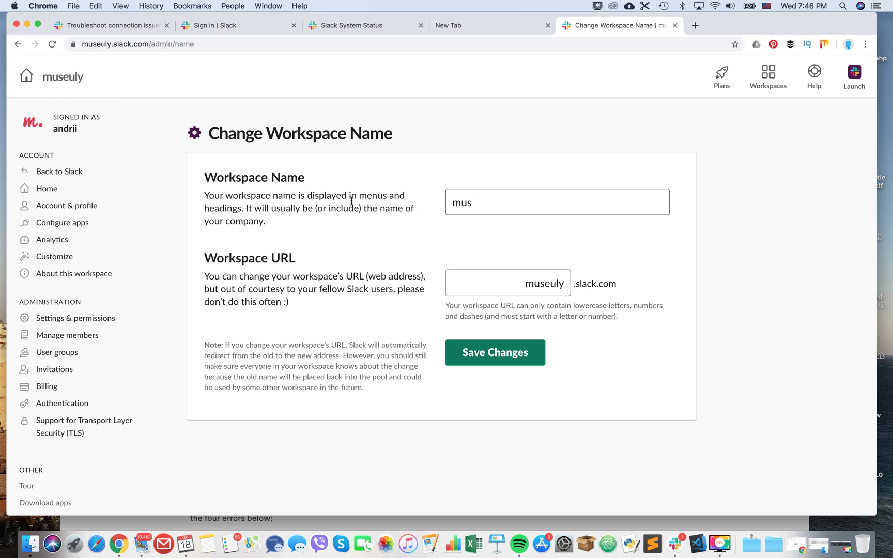
{"action": "left_click", "coordinate": [258, 210]}
{"action": "left_click_drag", "start_coordinate": [258, 211], "coordinate": [305, 220]}
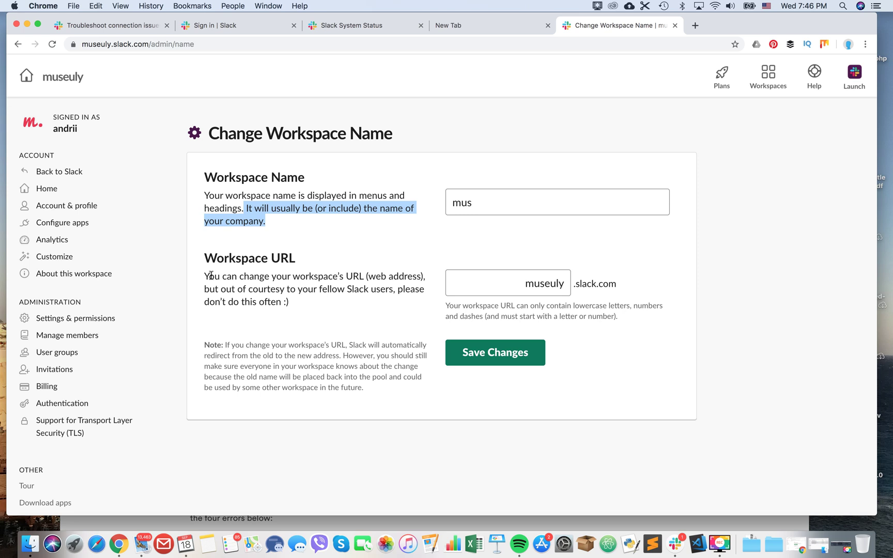
{"action": "left_click_drag", "start_coordinate": [209, 276], "coordinate": [340, 294]}
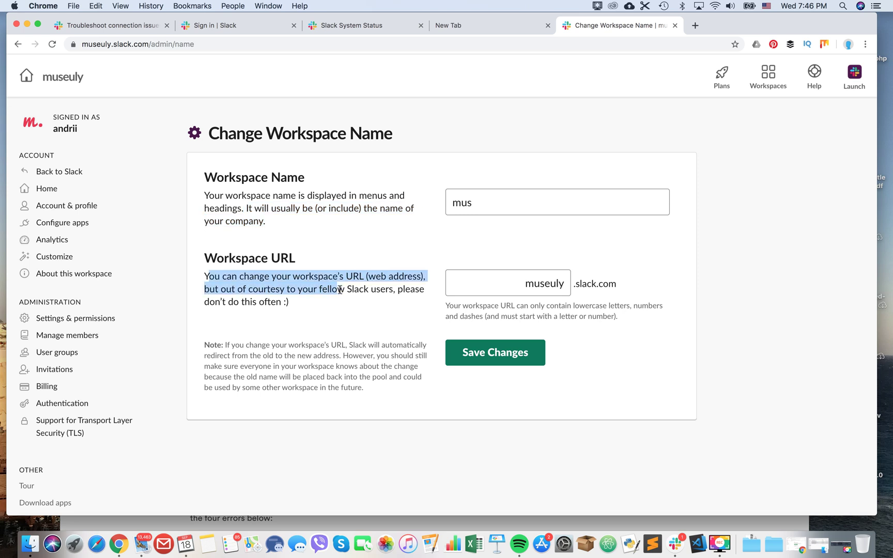
{"action": "left_click", "coordinate": [338, 294]}
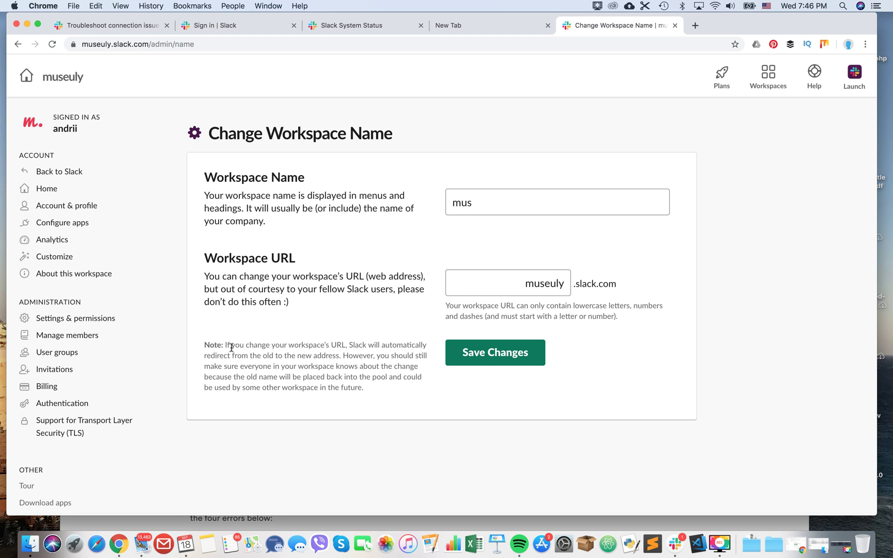
{"action": "mouse_move", "coordinate": [231, 347]}
{"action": "left_mouse_down"}
{"action": "mouse_move", "coordinate": [353, 346]}
{"action": "mouse_move", "coordinate": [346, 364]}
{"action": "left_mouse_up"}
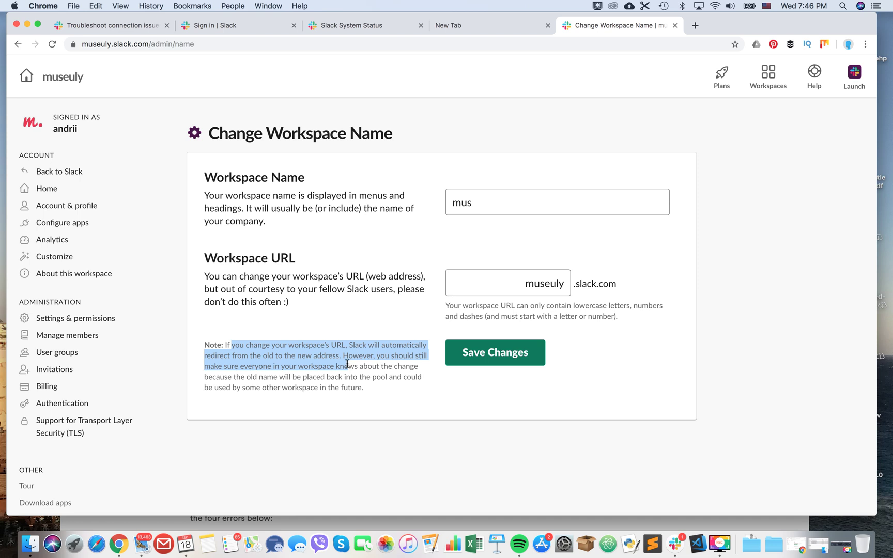
{"action": "left_click", "coordinate": [347, 365]}
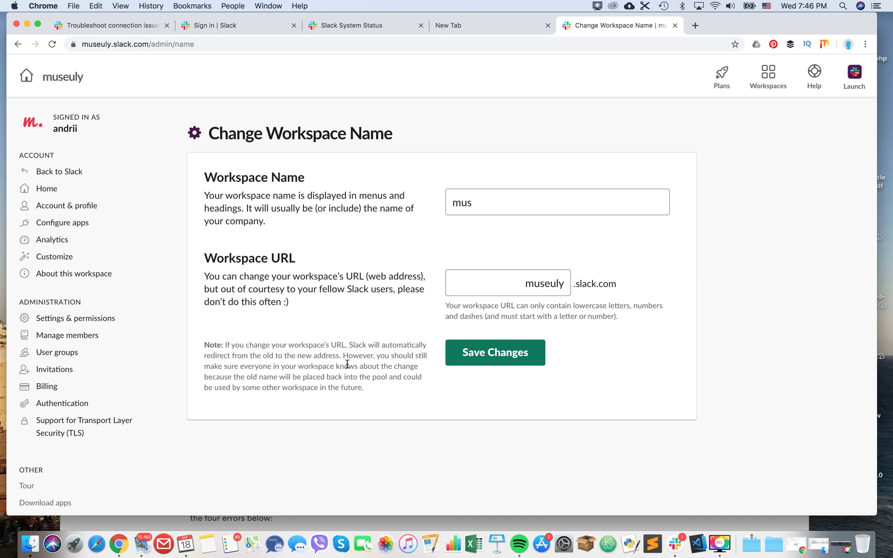
{"action": "left_click_drag", "start_coordinate": [349, 356], "coordinate": [375, 387]}
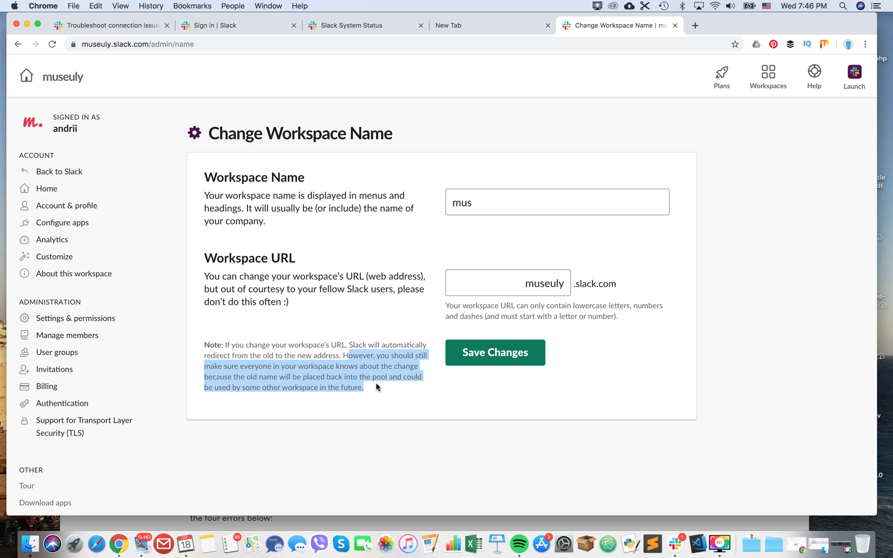
{"action": "left_click", "coordinate": [373, 348]}
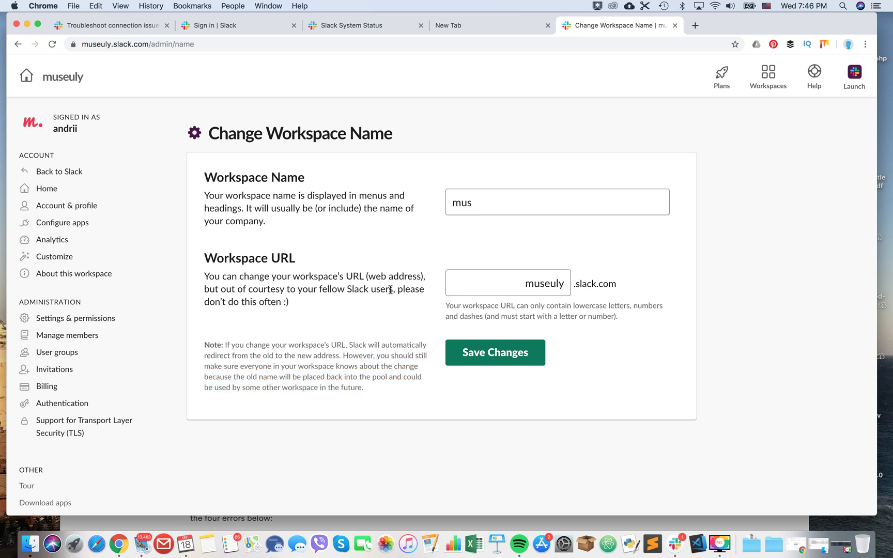
Save the workspace name change to 'mus'.
{"action": "left_click", "coordinate": [490, 362]}
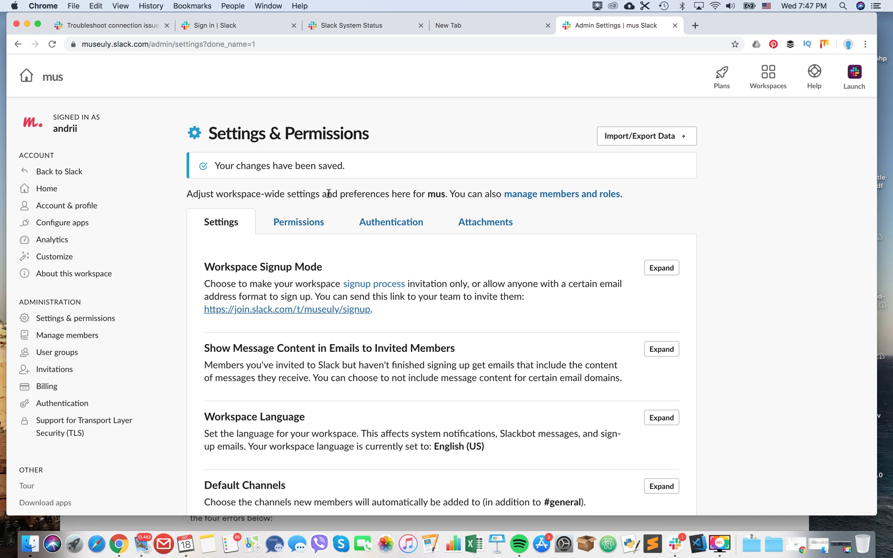
Switch to the Slack desktop app to see the header reading 'mus'.
{"action": "key", "text": "super+Tab"}
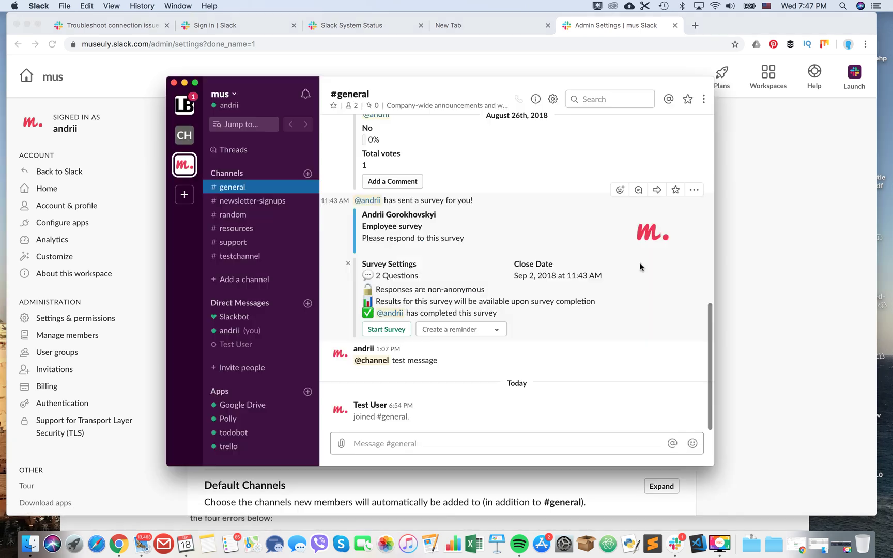